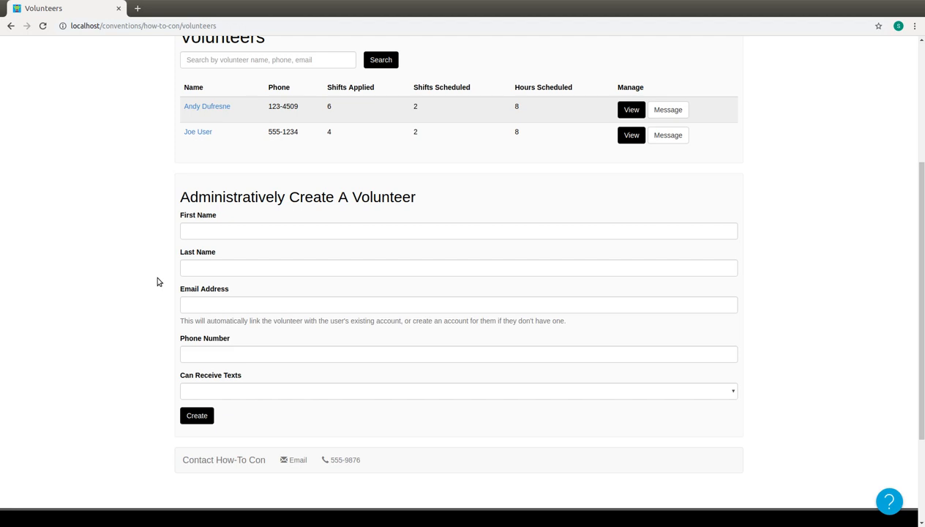
Step: Fill in the new volunteer's first and last name in the administrative creation form
left_click(212, 232)
type("Bett")
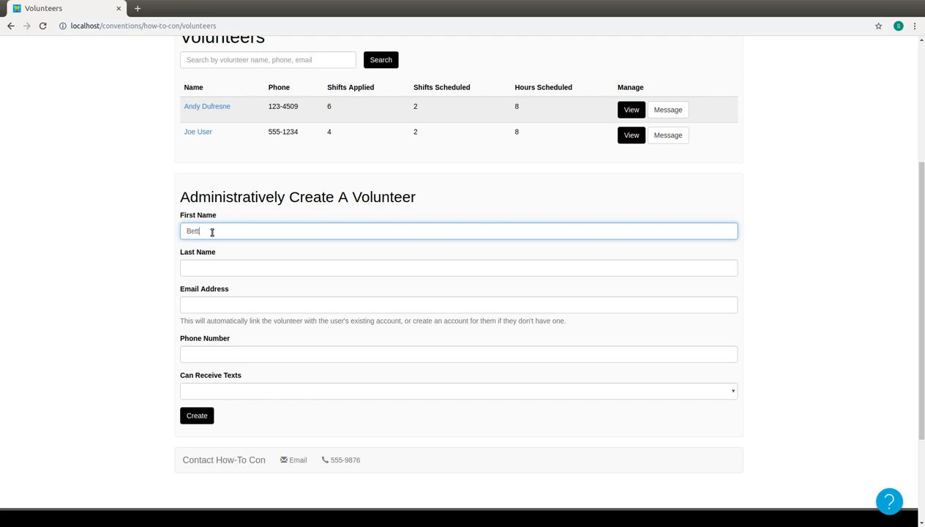
type("y")
key("Tab")
type("Boop")
key("Tab")
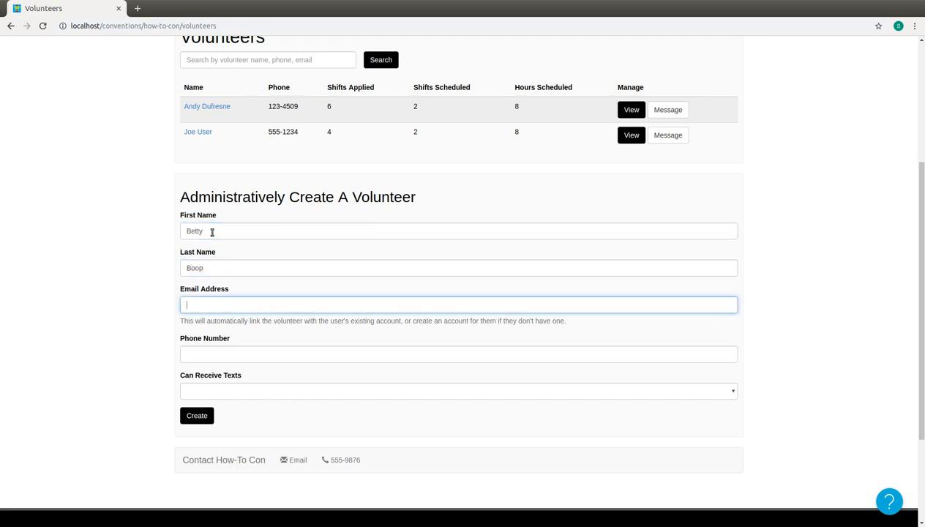
Step: Fill in the volunteer's email address and phone number with Can Receive Texts set to Yes, and create the volunteer
type("bo")
type("tty@boop.")
type("com")
key("Tab")
type("555-1289")
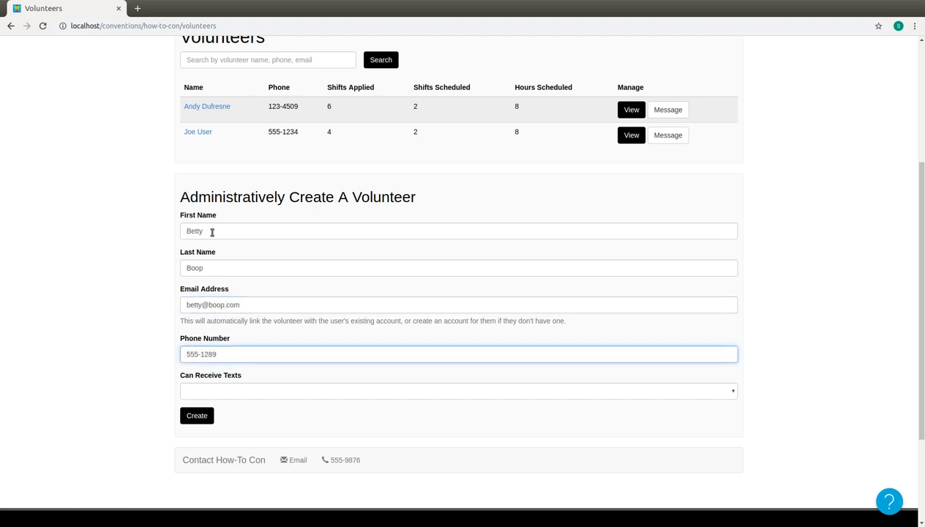
key("Tab")
key("Down")
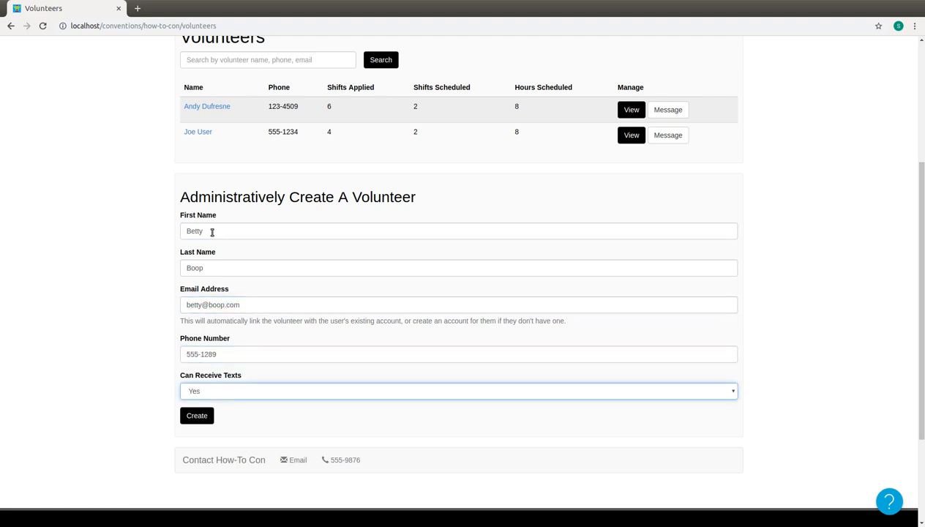
left_click(197, 416)
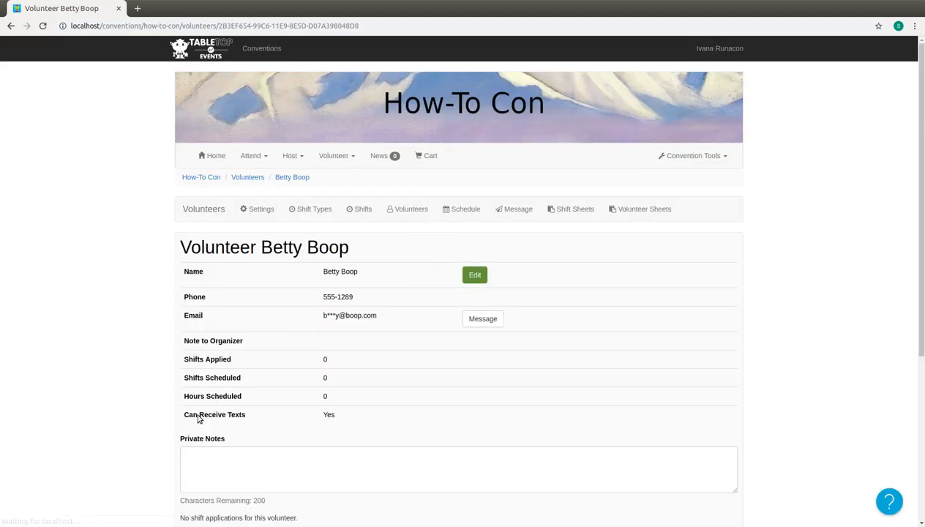
Step: Review the newly created volunteer's details and return to the volunteers list
scroll(124, 213, "down", 1)
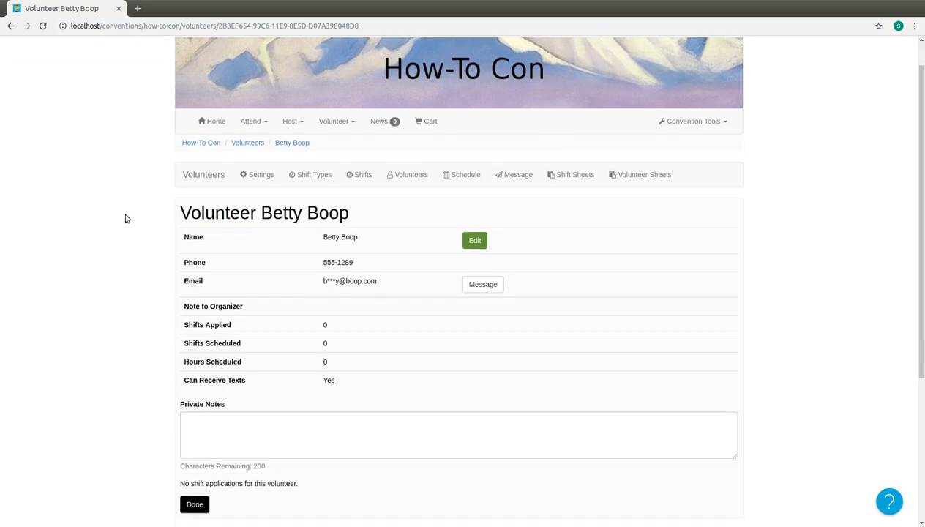
scroll(126, 218, "down", 1)
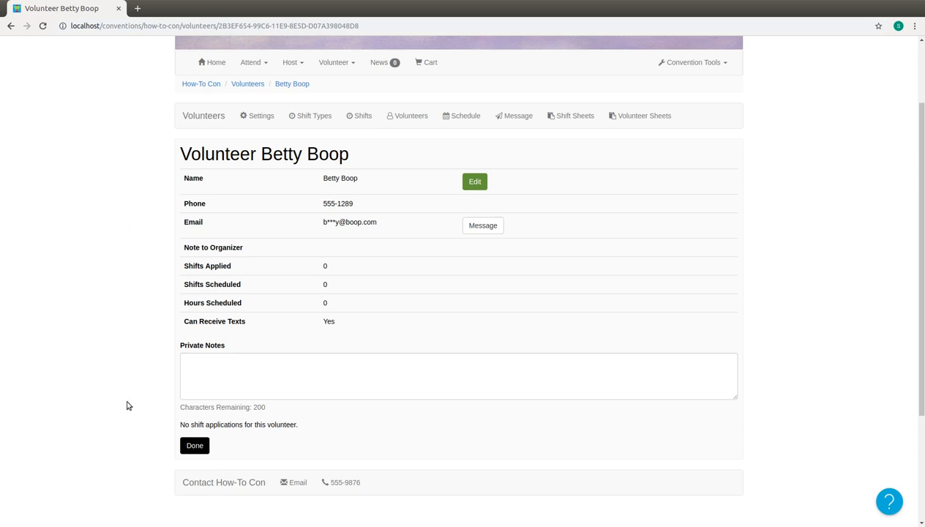
left_click(194, 445)
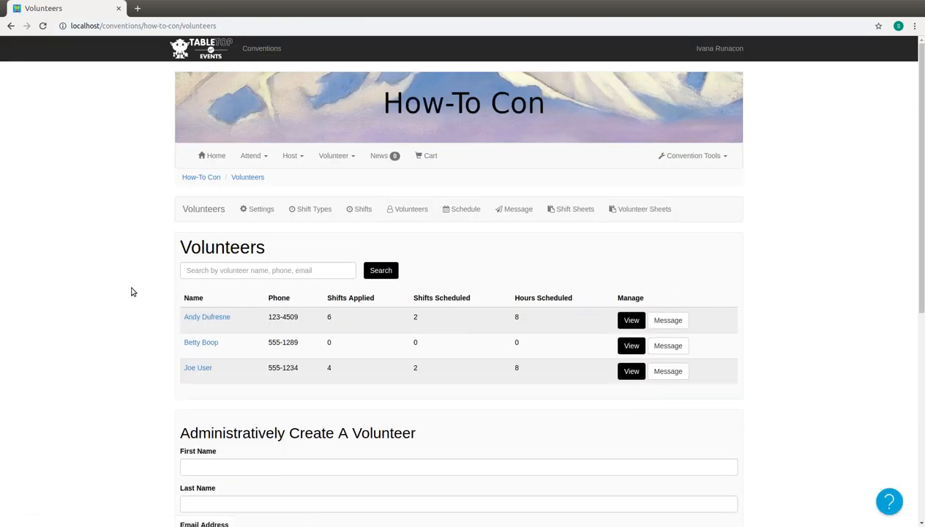
Step: Start a second volunteer entry whose first and last name match the last volunteer in the list
scroll(132, 292, "down", 2)
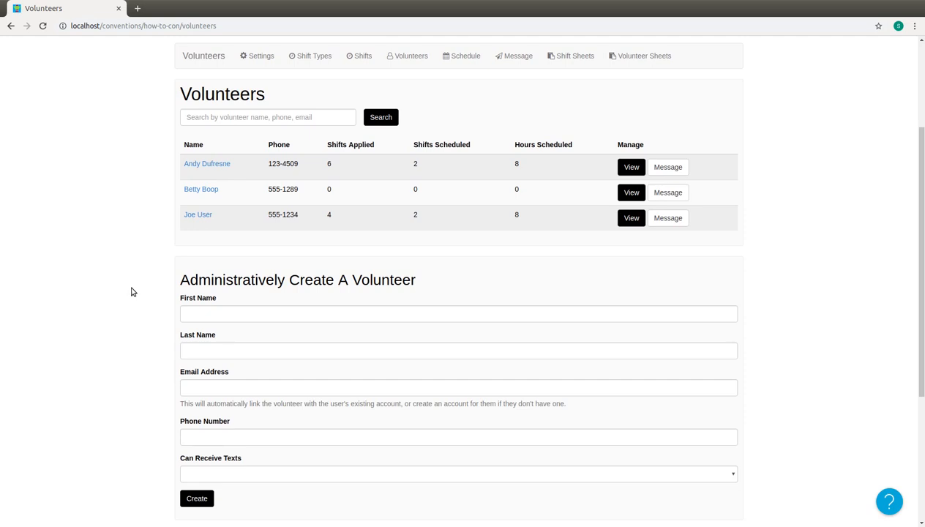
scroll(133, 292, "down", 2)
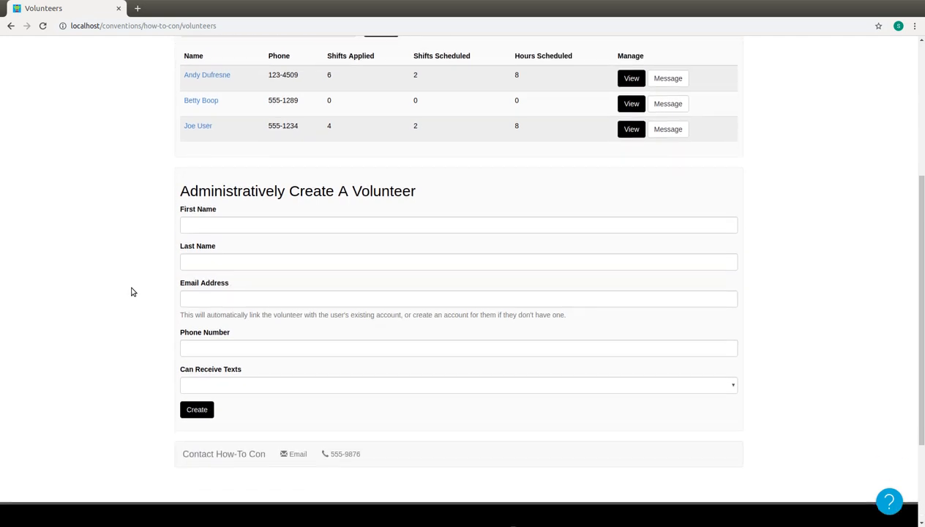
scroll(184, 240, "up", 1)
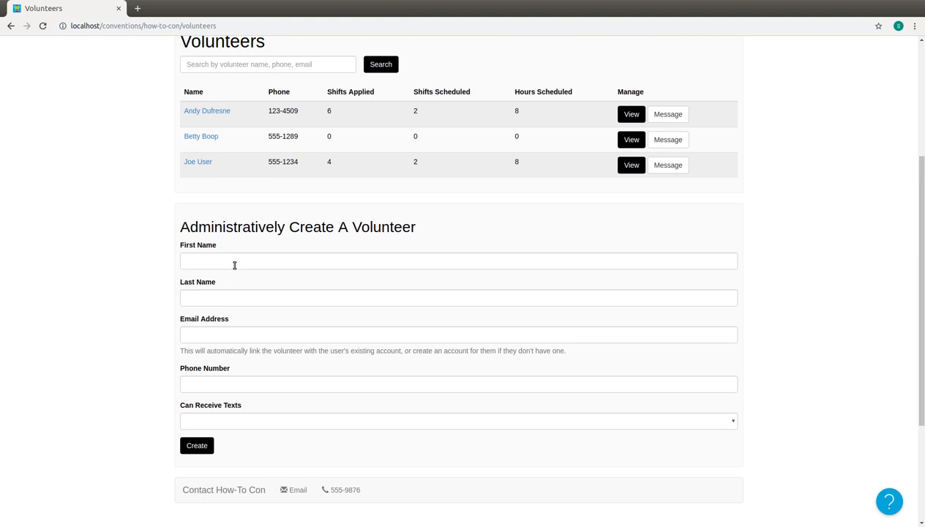
left_click(234, 261)
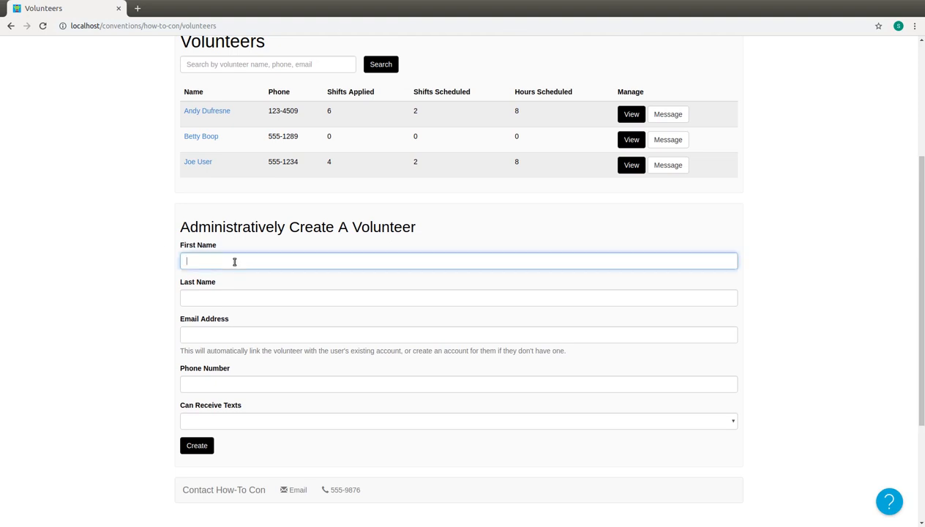
type("Joe")
key("Tab")
type("User")
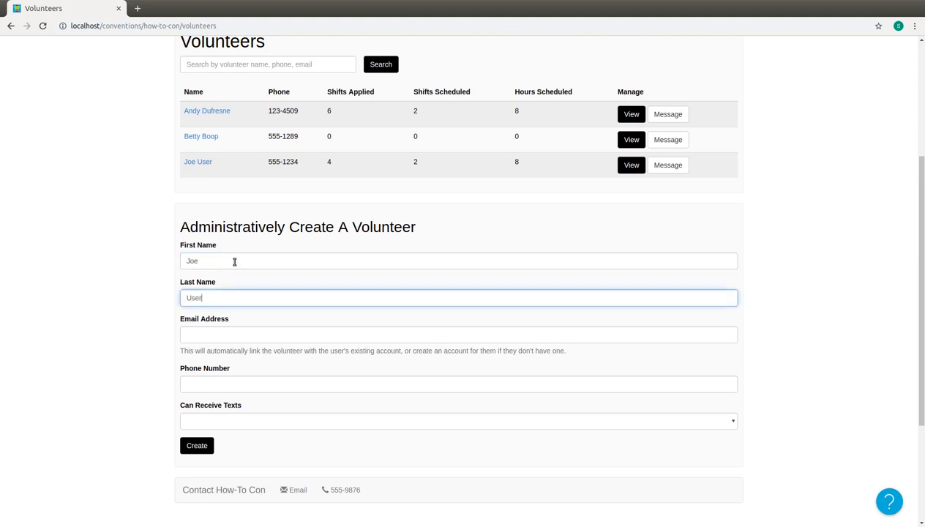
Step: Fill in the second volunteer's email address and phone number with Can Receive Texts set to Yes, and try to create the volunteer
key("Tab")
type("joe@user.com")
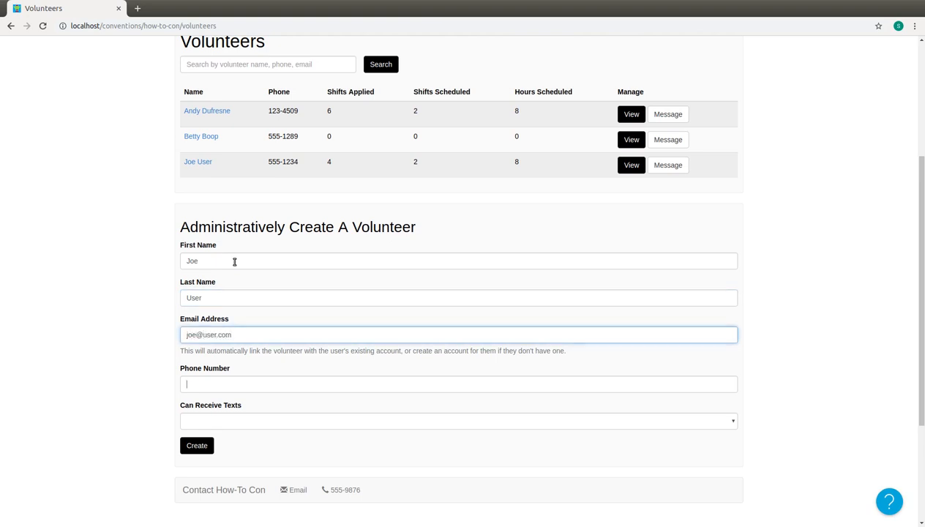
key("Tab")
type("555-1231")
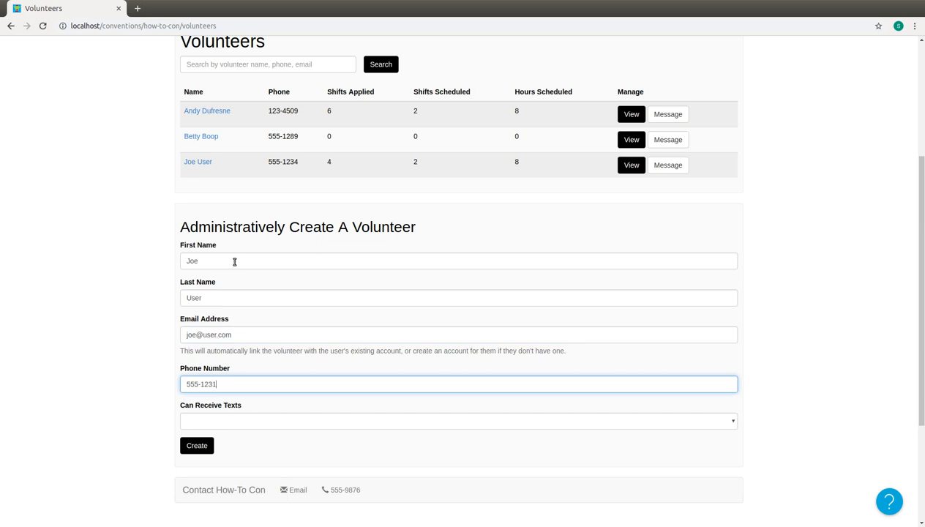
key("Tab")
key("y")
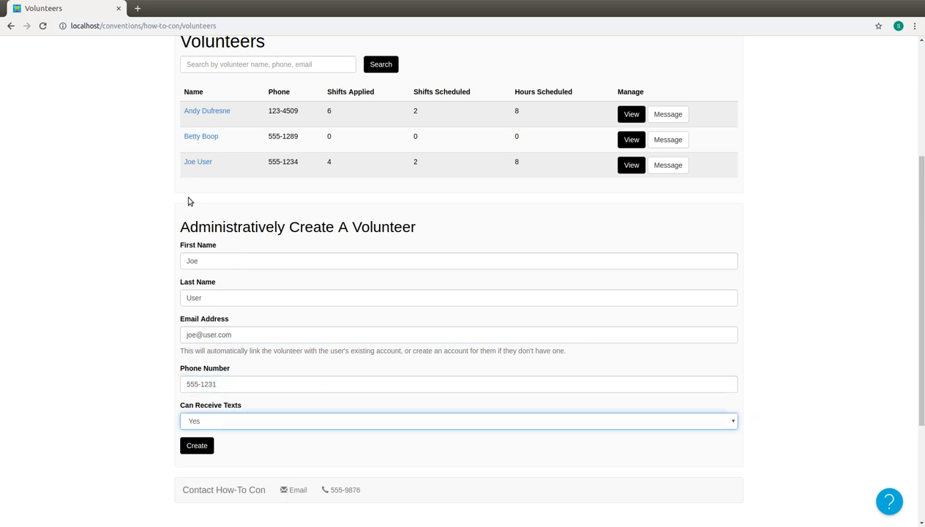
left_click(195, 444)
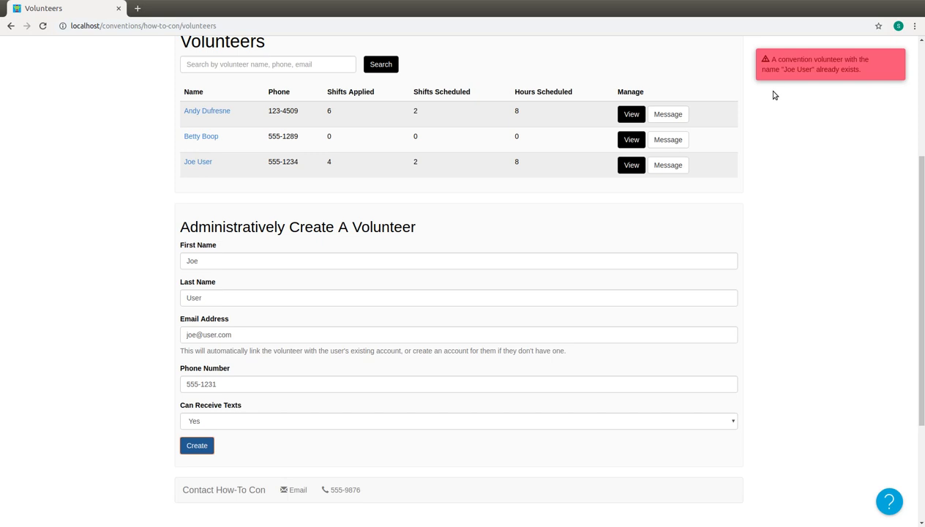
Step: Replace the second volunteer's last name with a different one and submit the volunteer for creation again
left_click(237, 299)
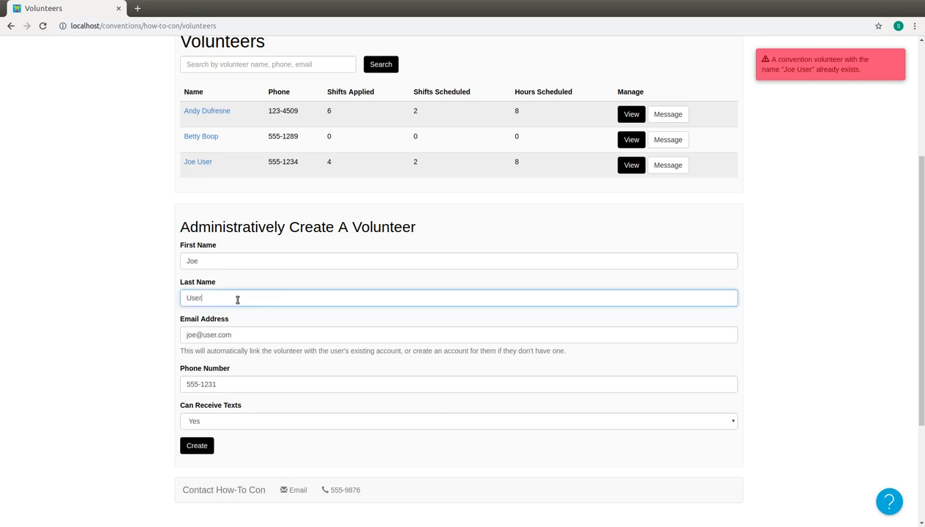
key("BackSpace")
key("BackSpace")
key("BackSpace")
type("Friend")
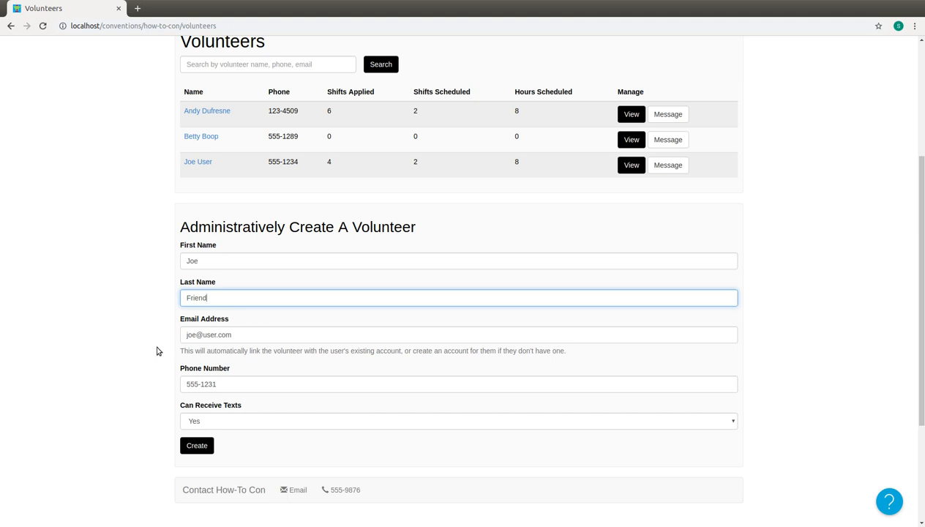
left_click(202, 451)
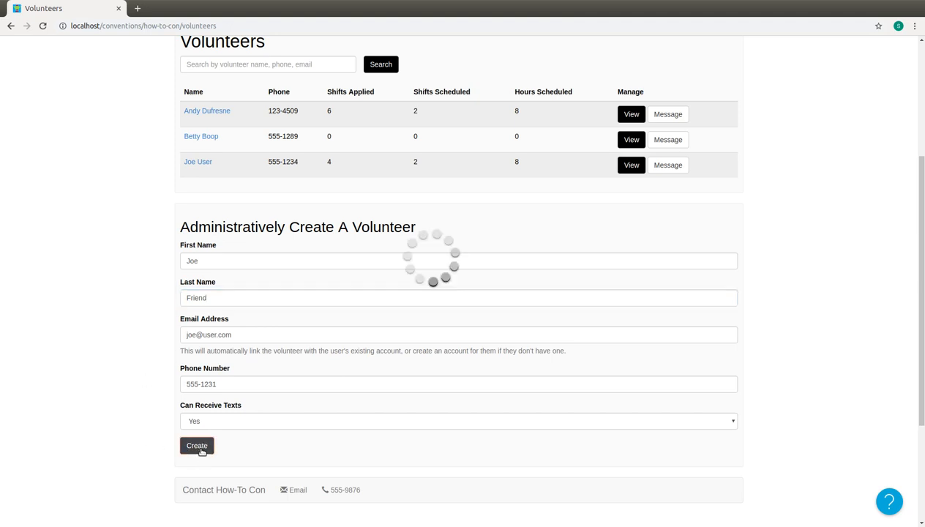